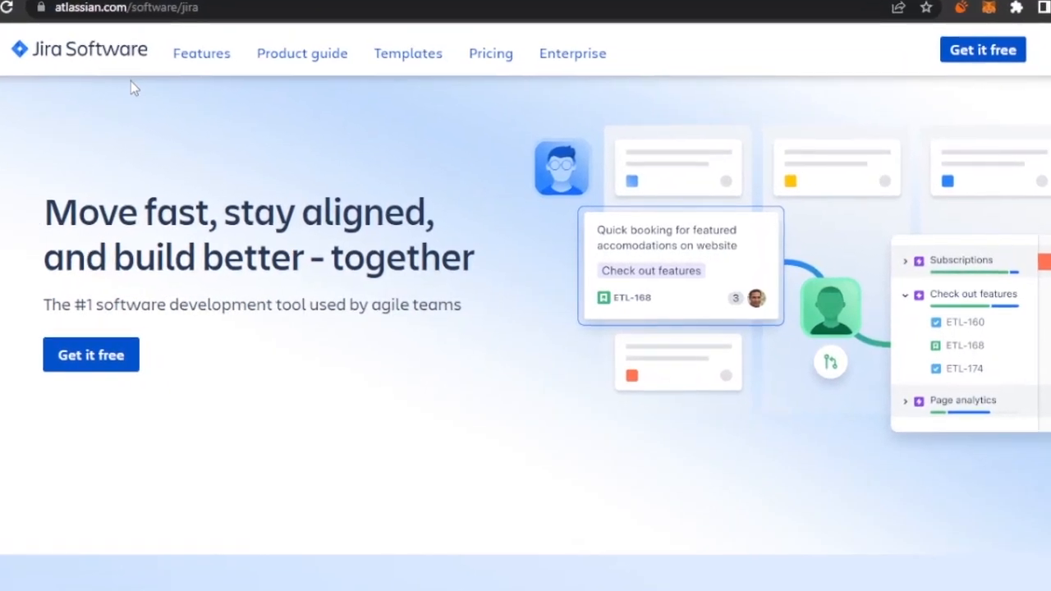
Add Jira Service Management as the second free product alongside Jira Software and continue to the sign-up form.
scroll(526, 329, down, 1)
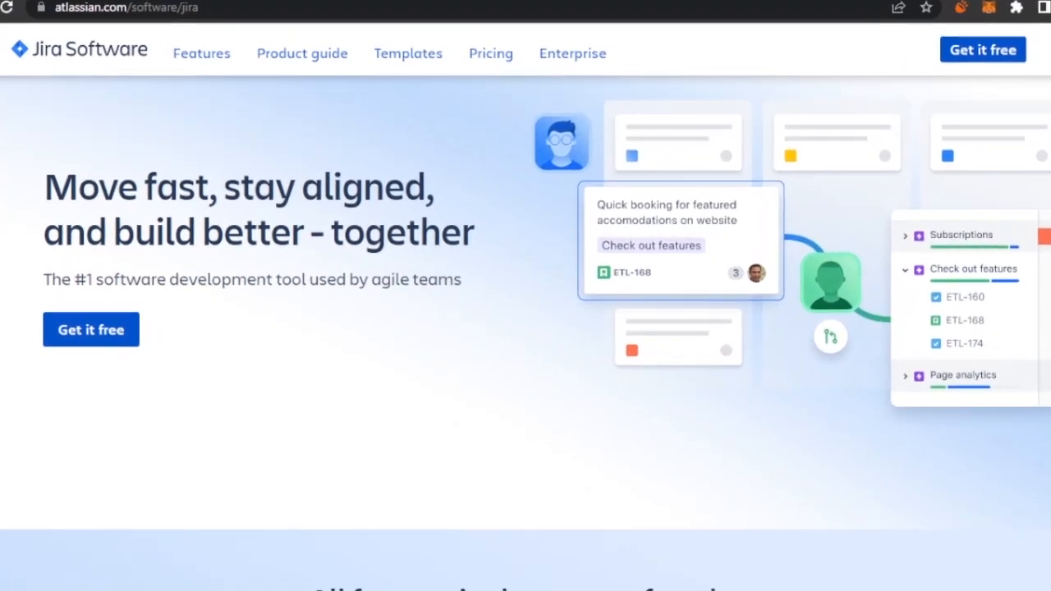
scroll(525, 329, down, 1)
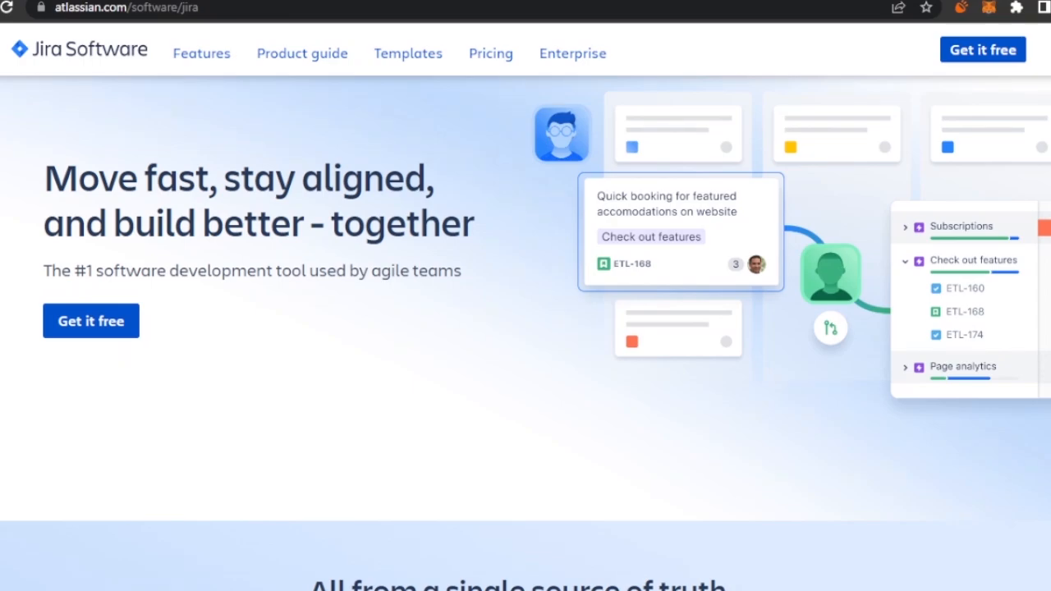
scroll(526, 329, down, 1)
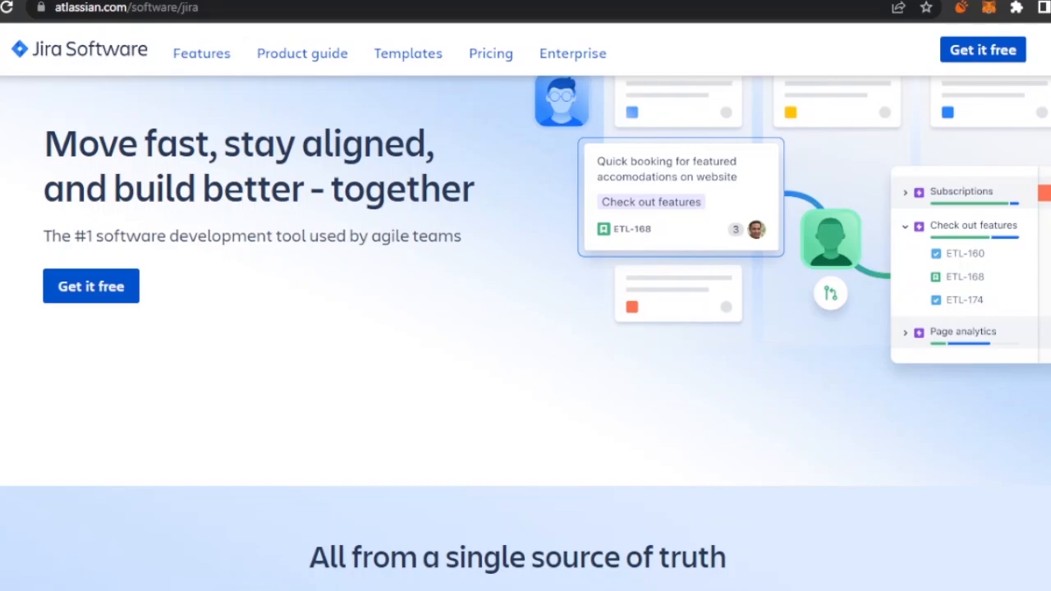
scroll(525, 328, down, 10)
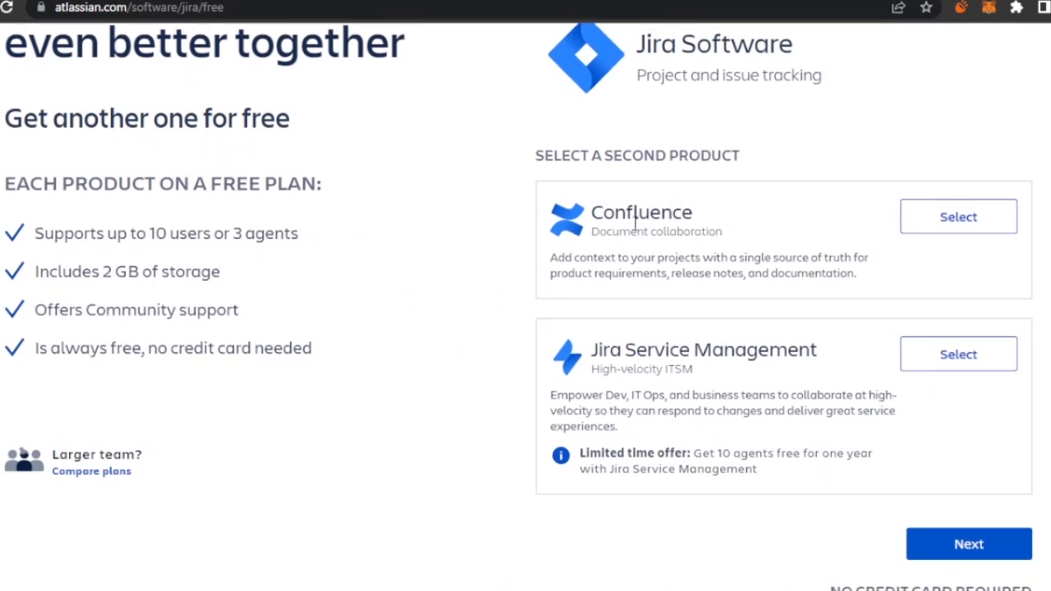
click(810, 377)
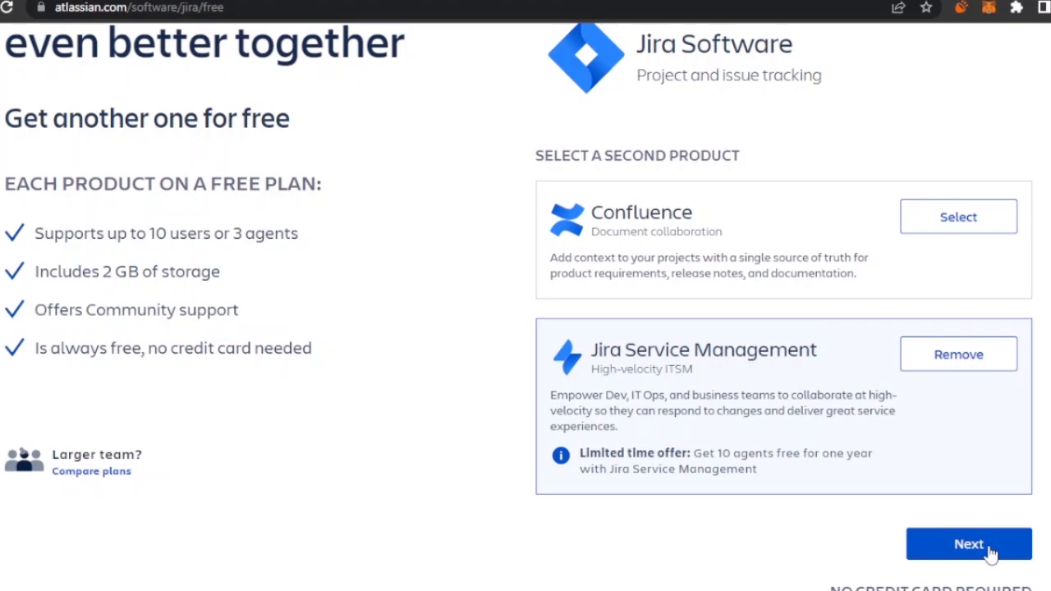
click(990, 550)
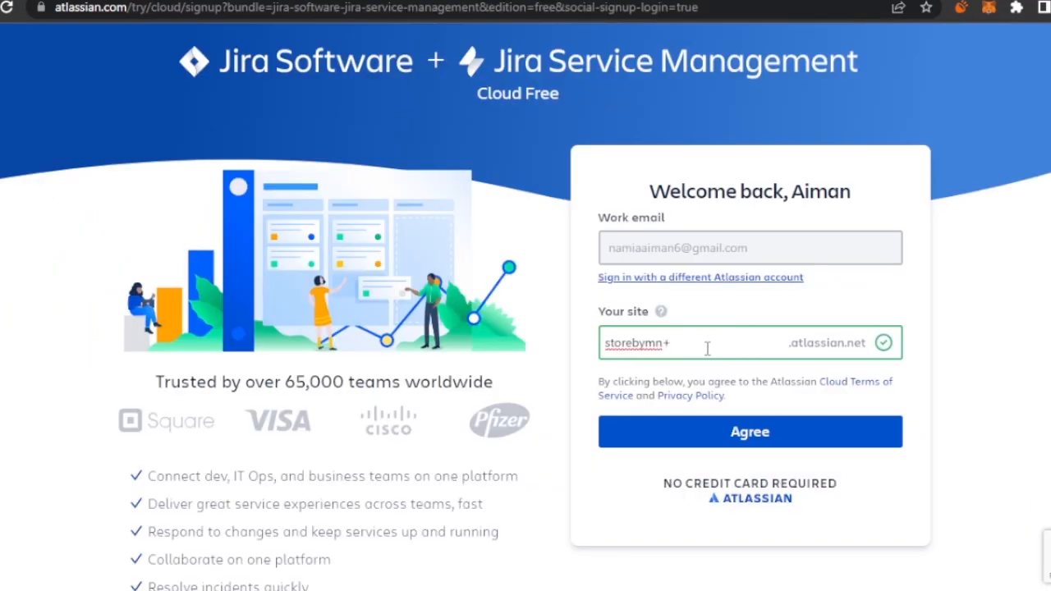
Set the site name to storebymn and agree to the Atlassian terms.
key(BackSpace)
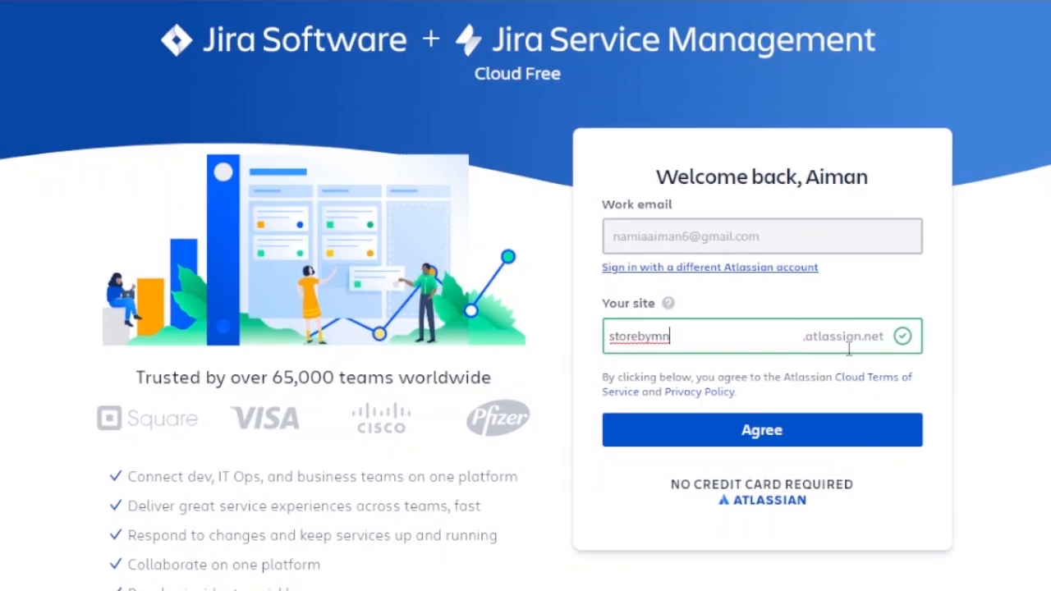
click(776, 425)
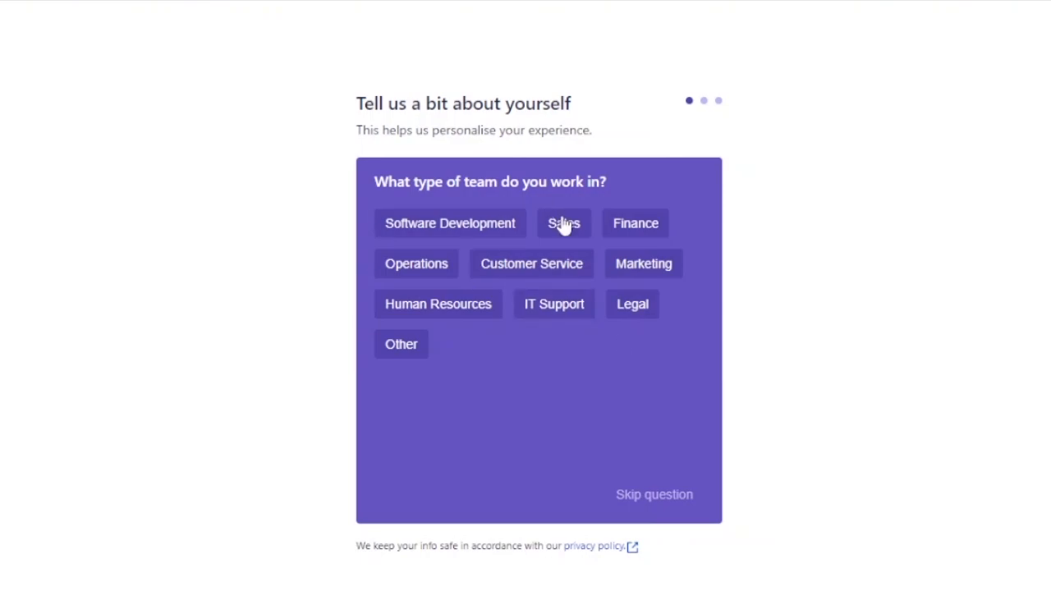
Answer the profile questions with Software Development as team and Development Manager as role, skipping the main tasks question.
click(490, 237)
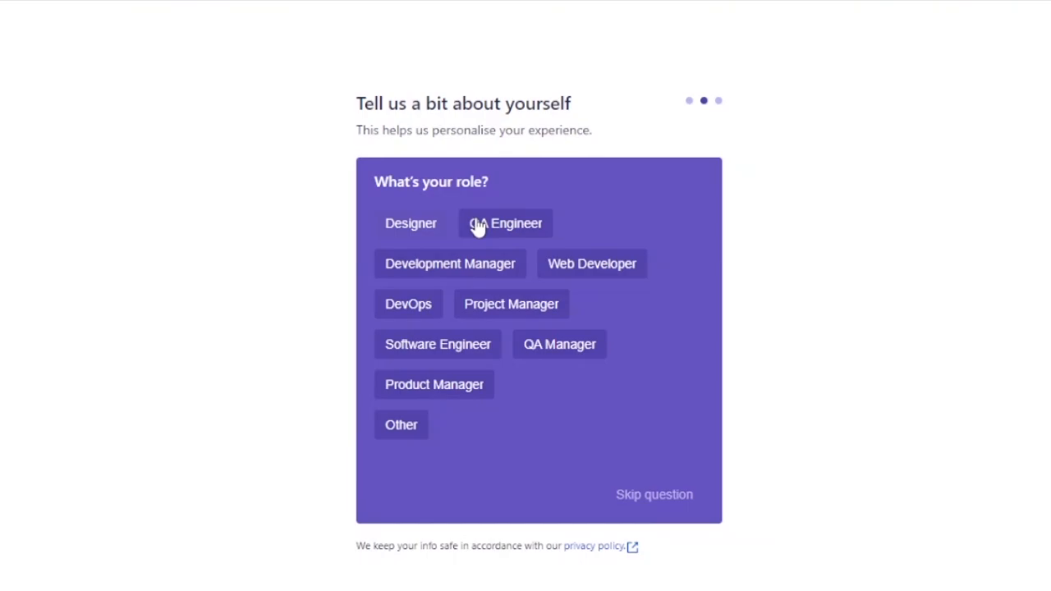
click(486, 270)
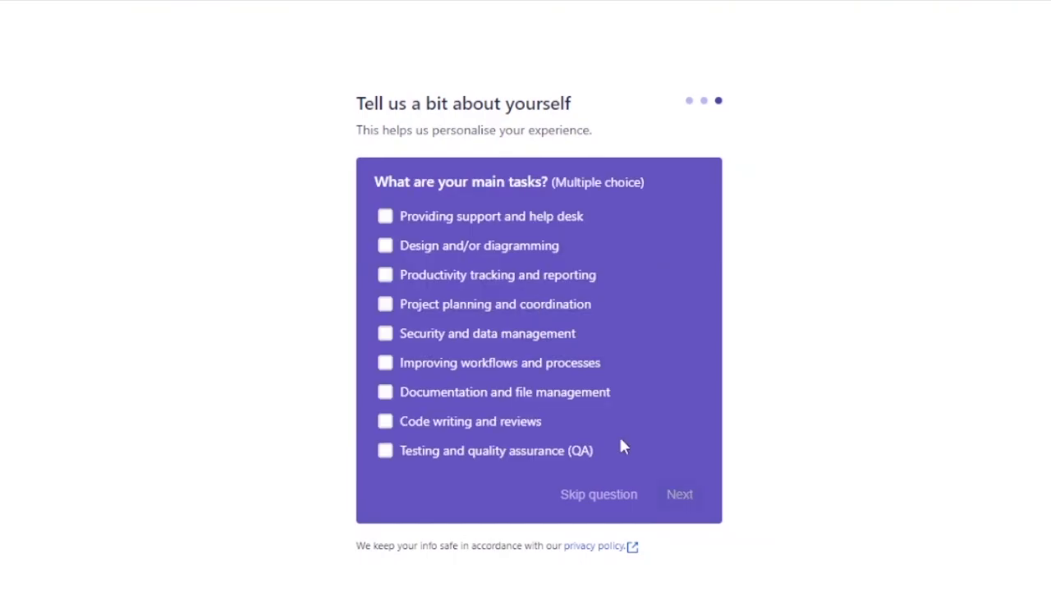
click(638, 502)
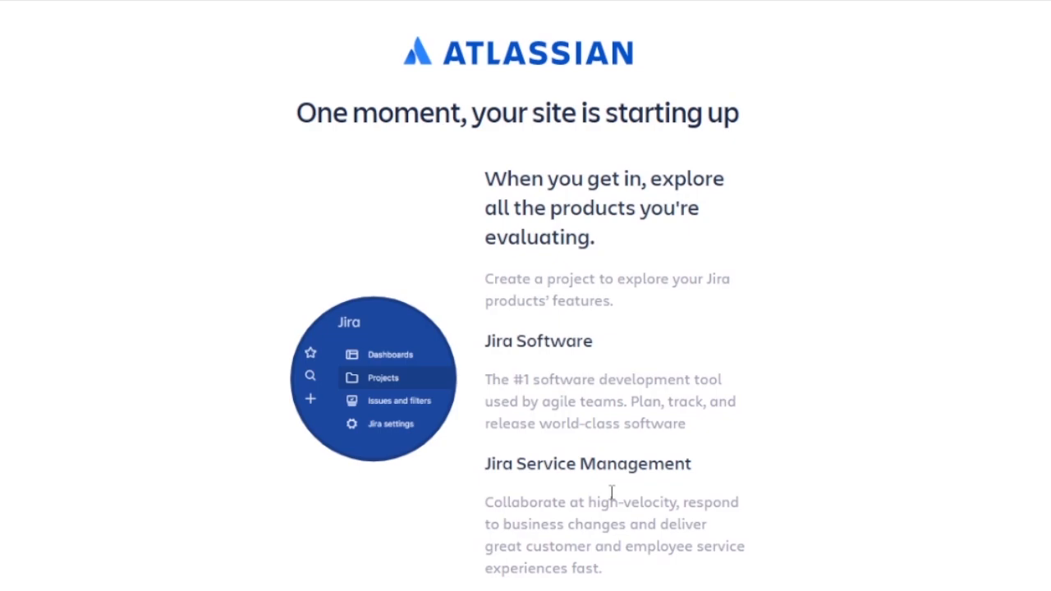
scroll(611, 492, down, 2)
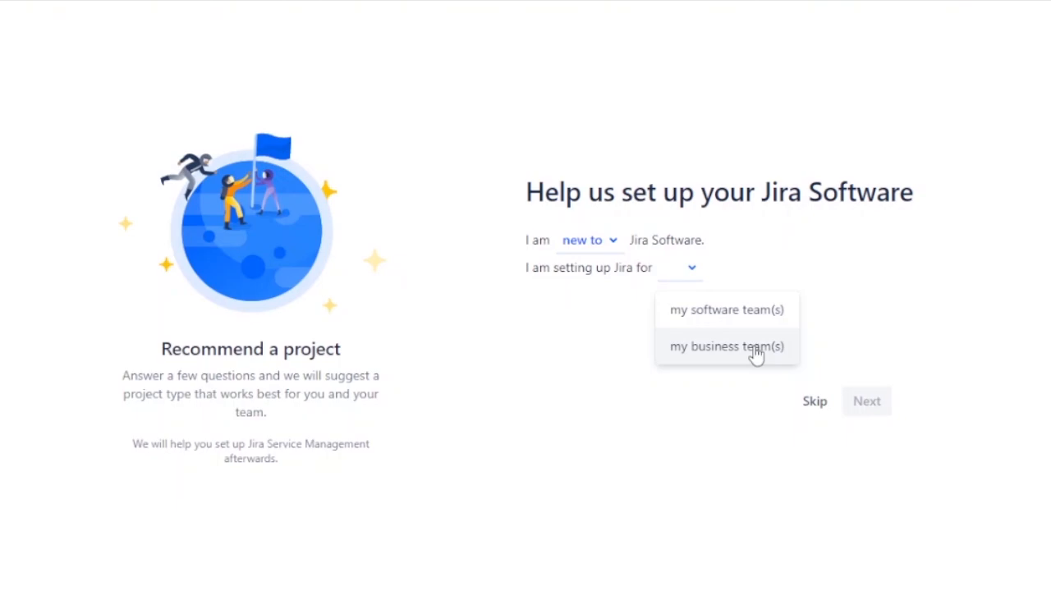
Set up Jira for my business team(s) working on features, and create a project named "test project" with the Project management template.
click(754, 349)
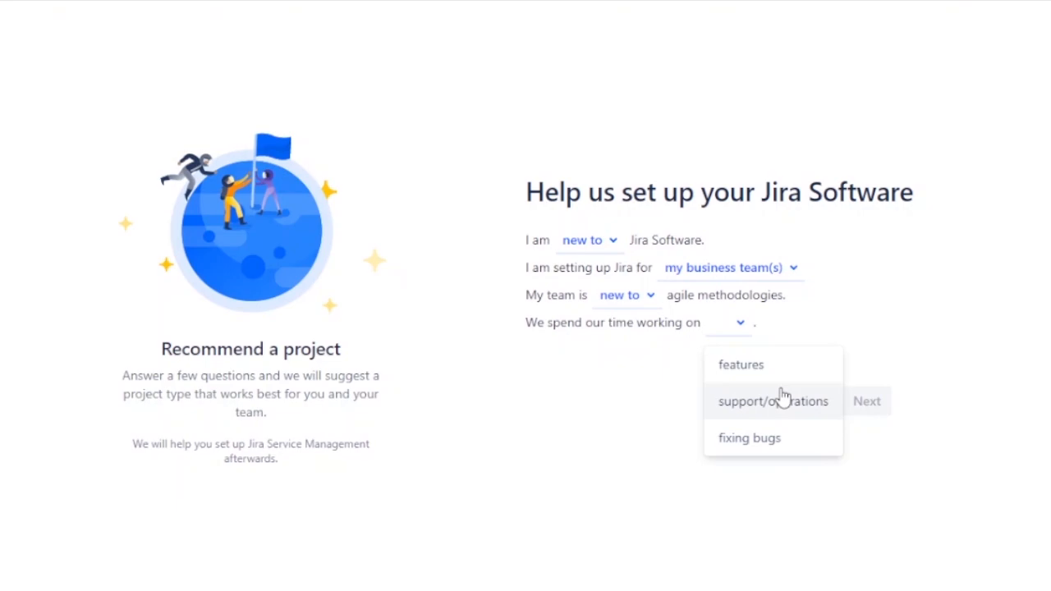
click(741, 364)
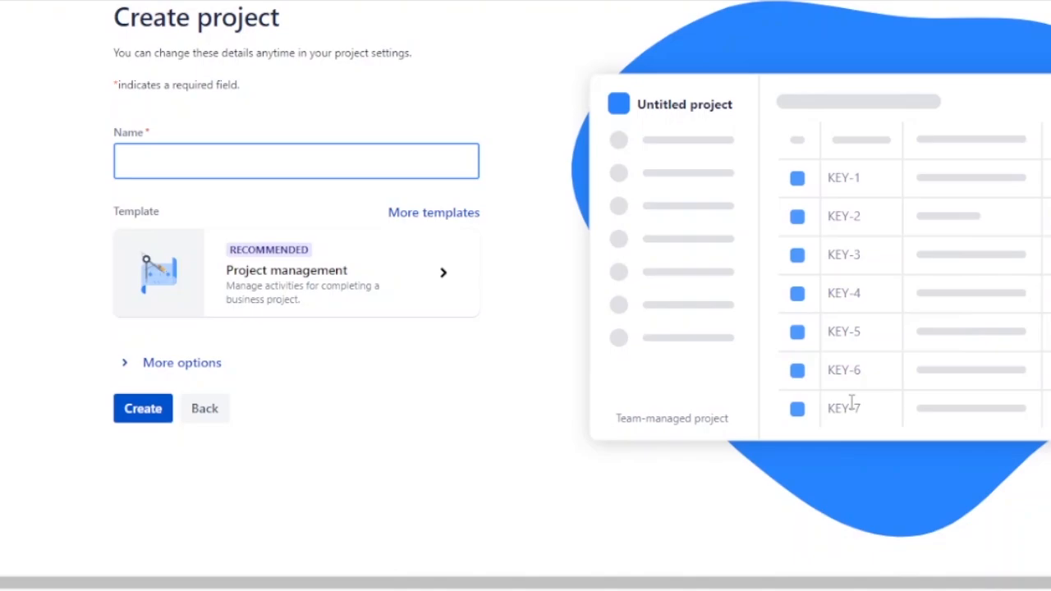
text(test project)
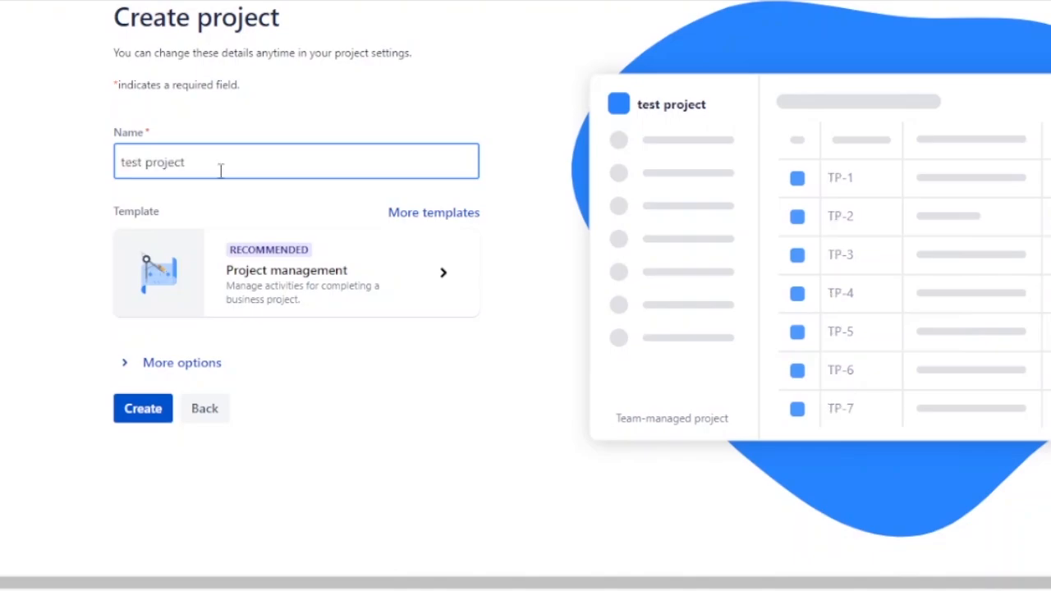
key(Return)
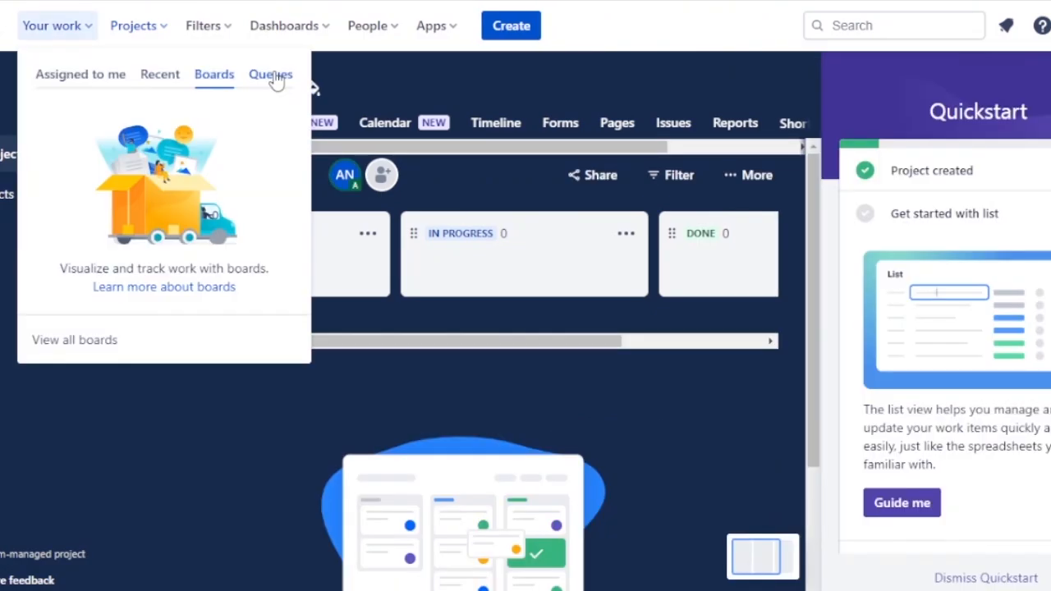
Look through the work queues, recent projects, dashboards and people options, opening test project from the recent projects.
click(274, 75)
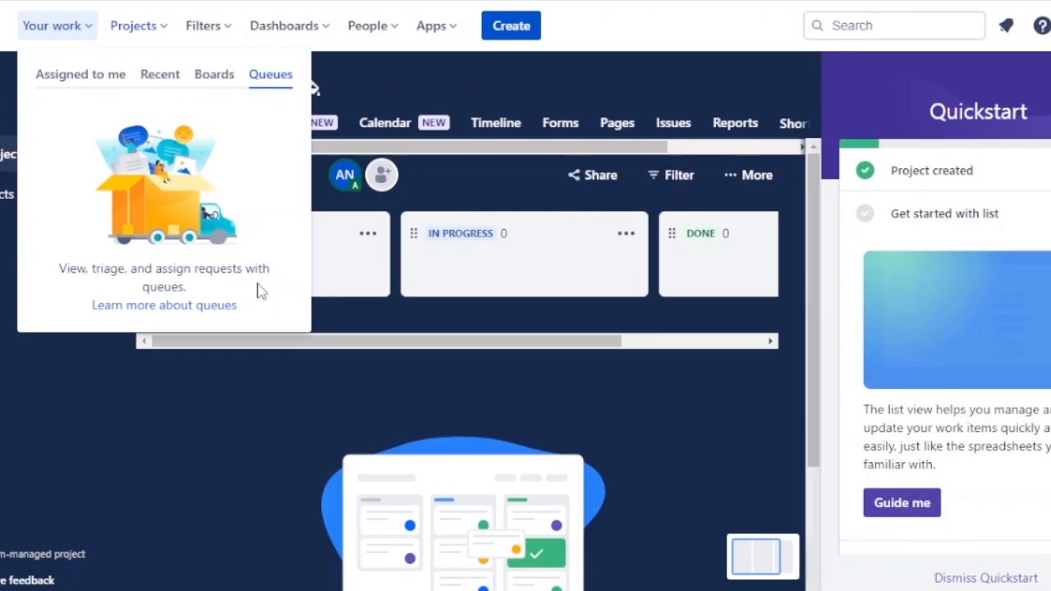
click(133, 25)
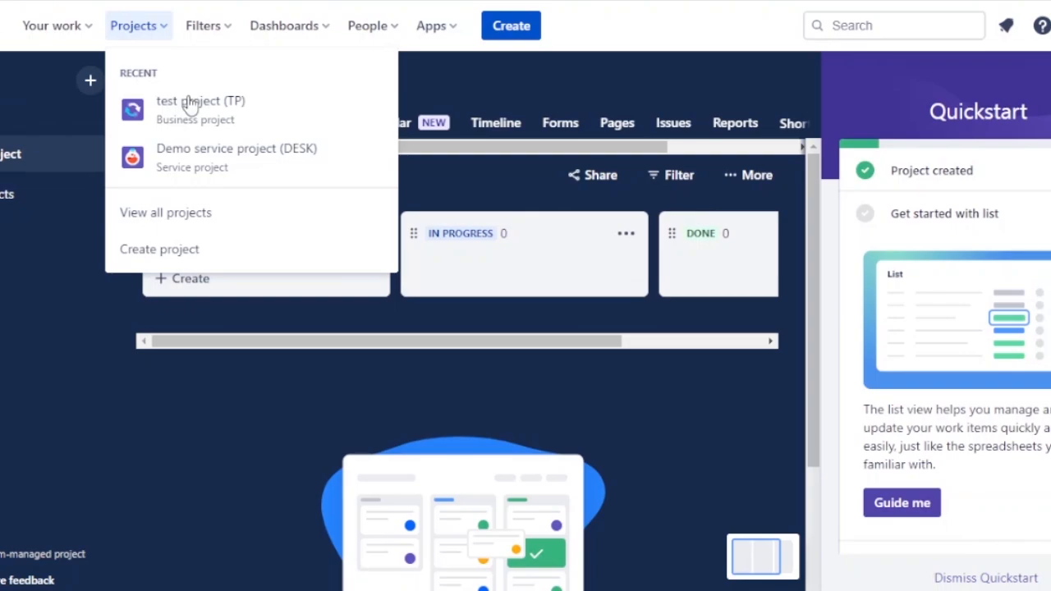
click(187, 103)
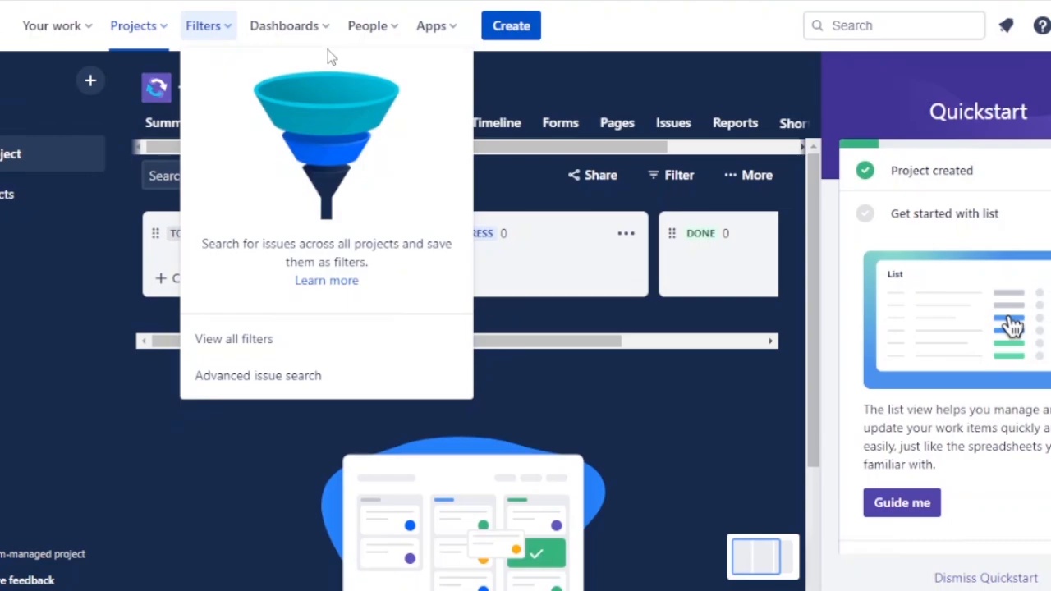
click(318, 25)
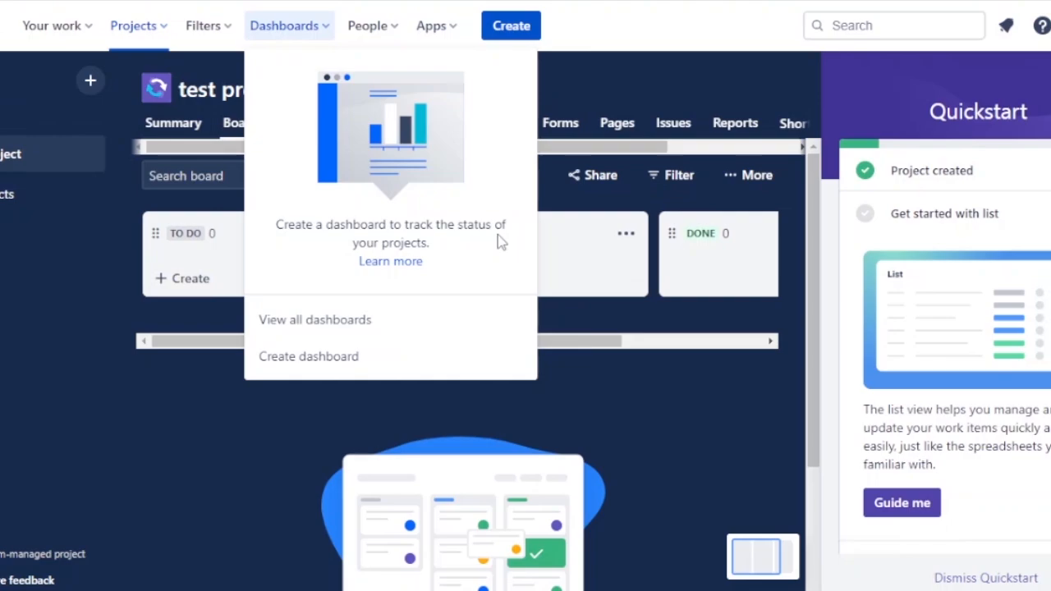
click(367, 25)
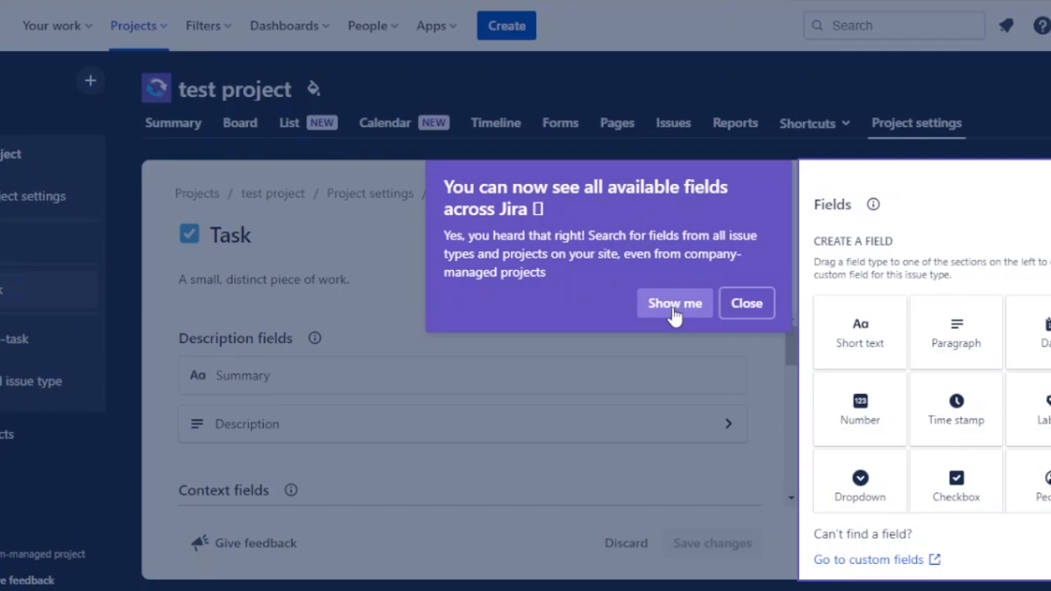
View the introduction to the available fields for the Task issue type and return to the project settings.
click(674, 305)
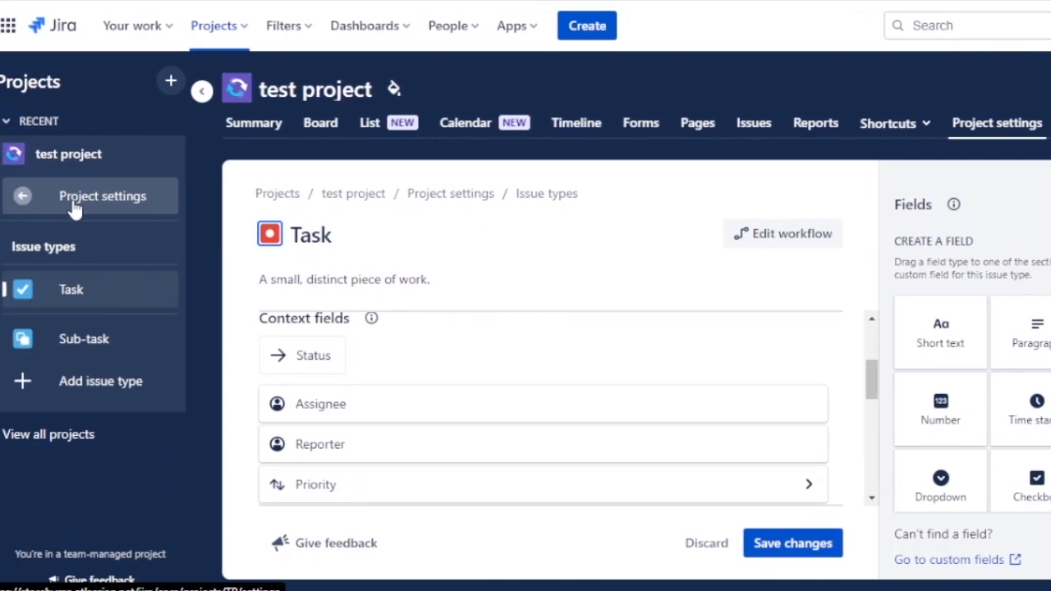
click(74, 205)
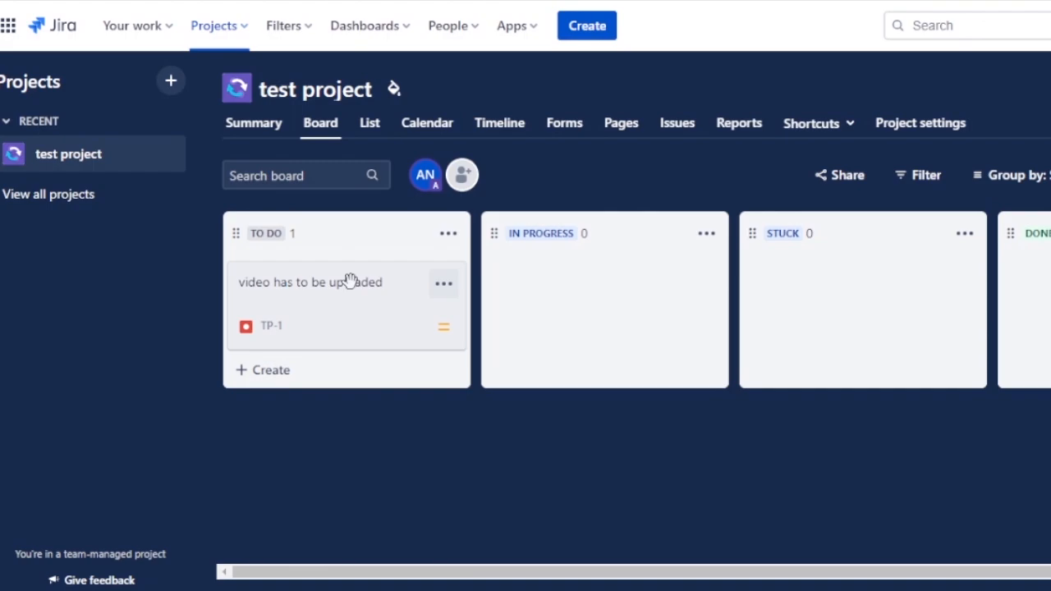
Move the "video has to be uploaded" card on the board through In Progress and Stuck to Done.
drag(595, 298, 578, 273)
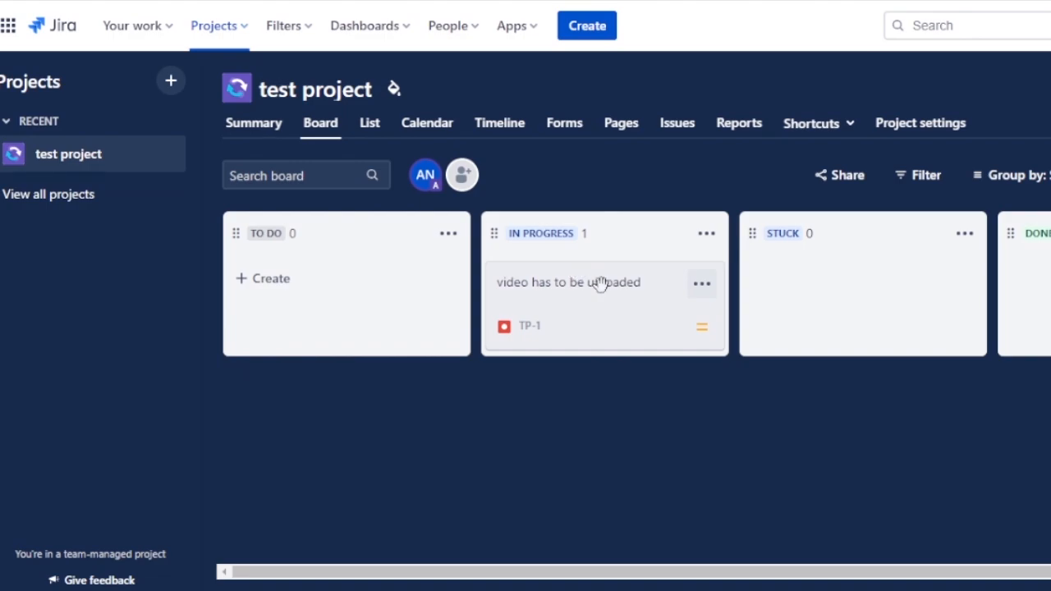
drag(599, 283, 824, 271)
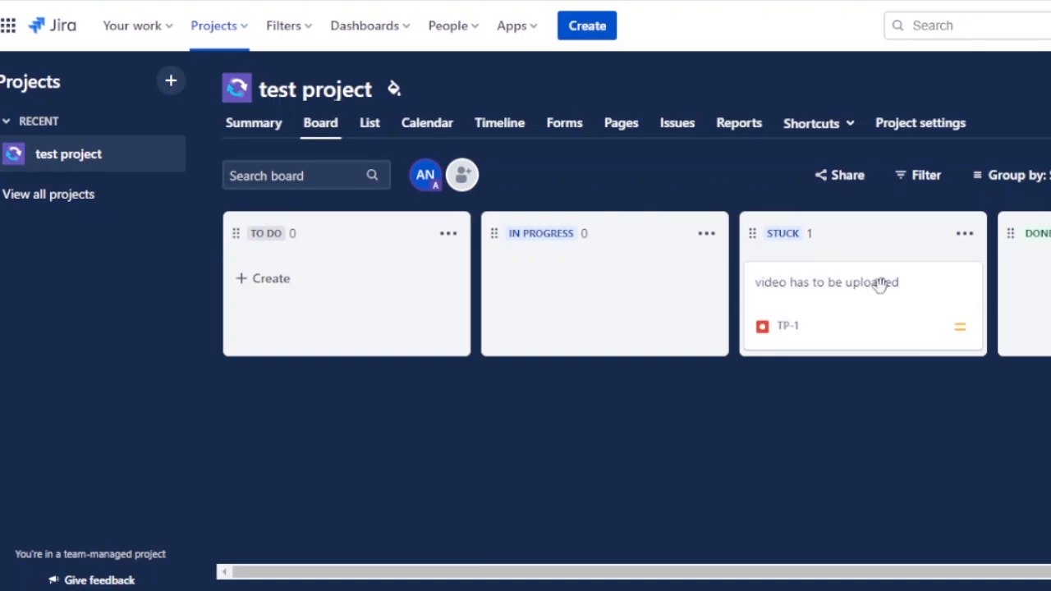
drag(879, 284, 1018, 301)
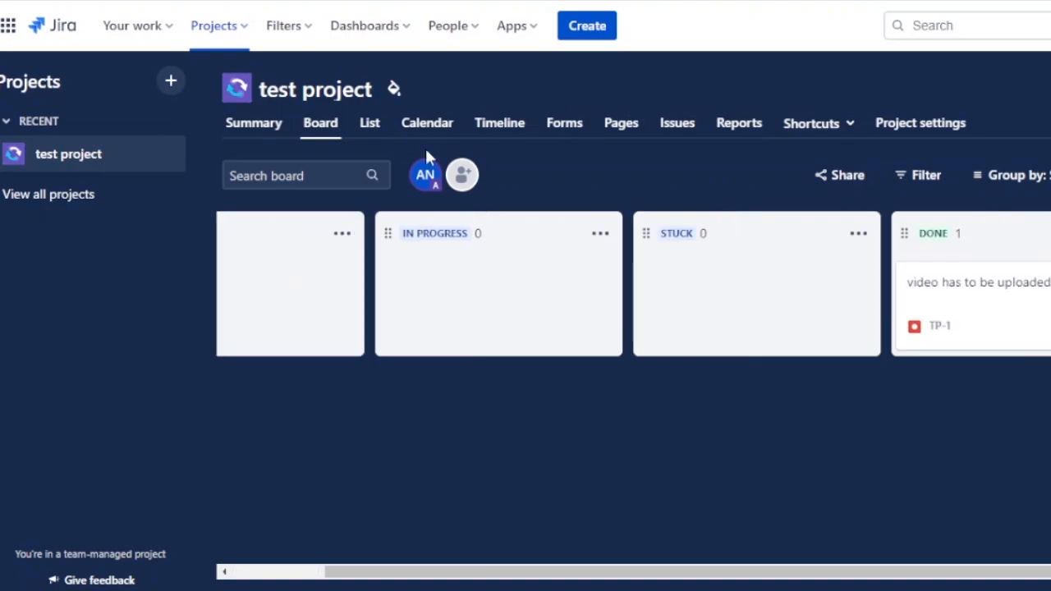
Examine test project's List, Calendar, Timeline and Forms views, including the list's new item entry and field choices.
click(369, 123)
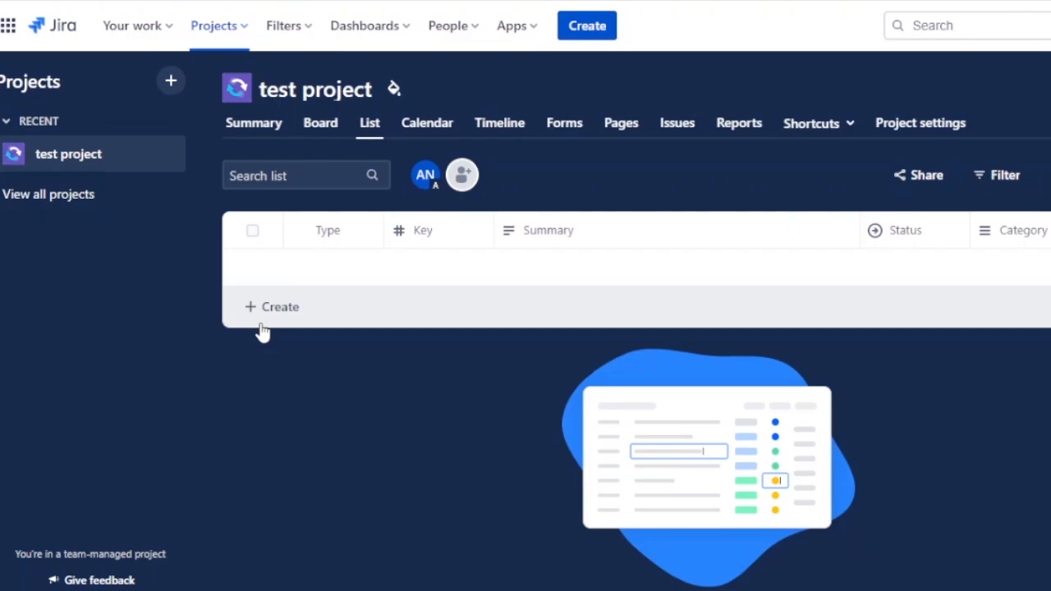
click(263, 312)
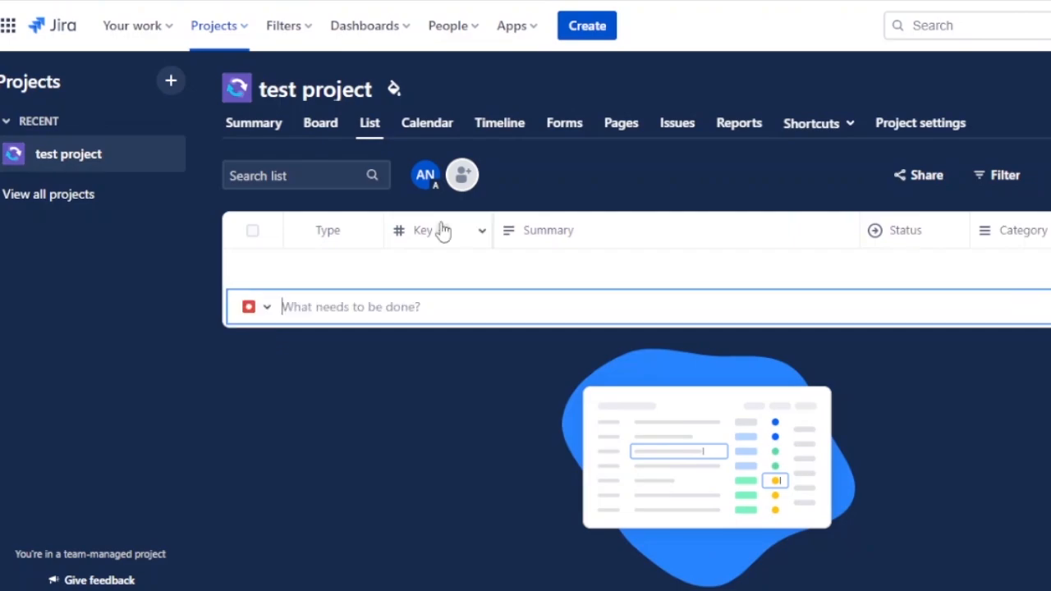
click(959, 245)
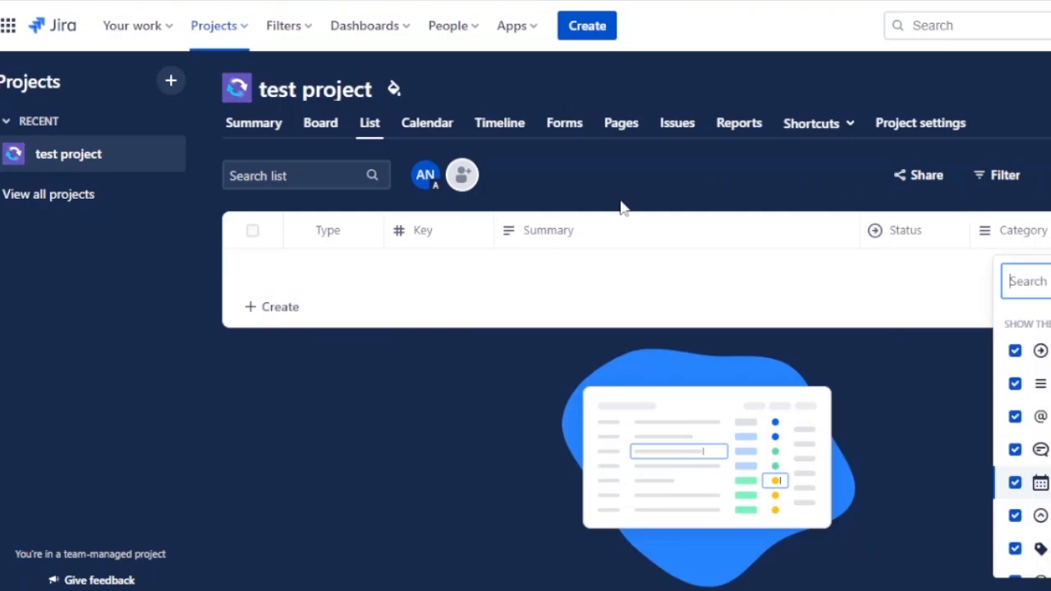
click(446, 132)
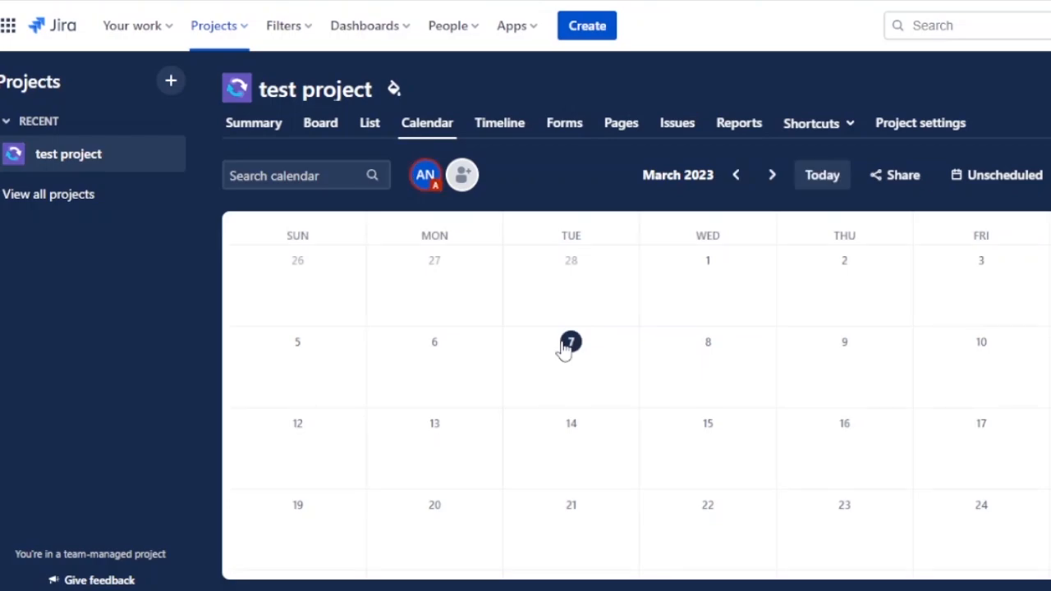
click(492, 127)
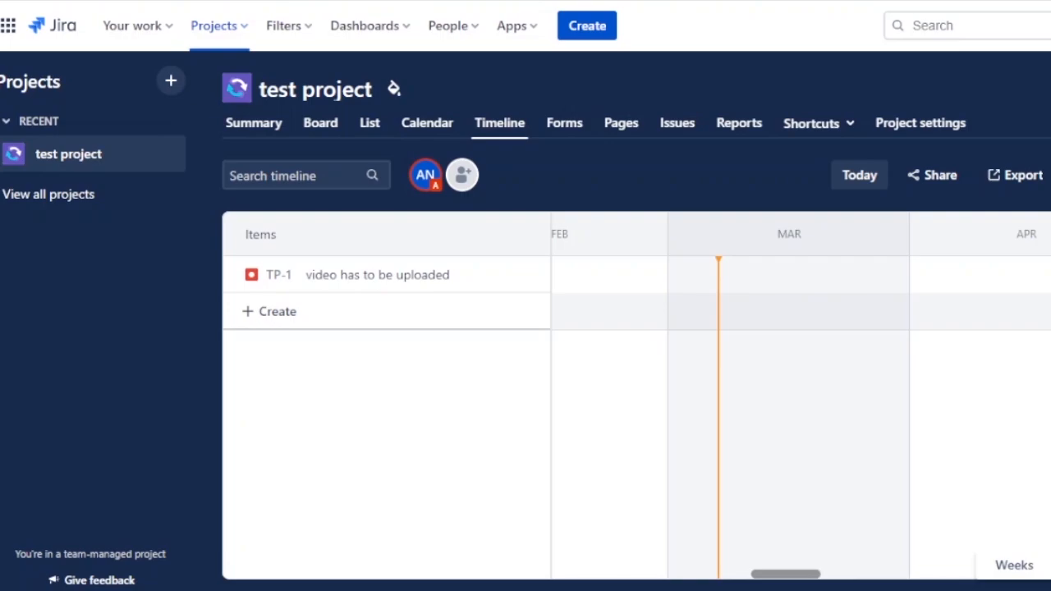
click(563, 124)
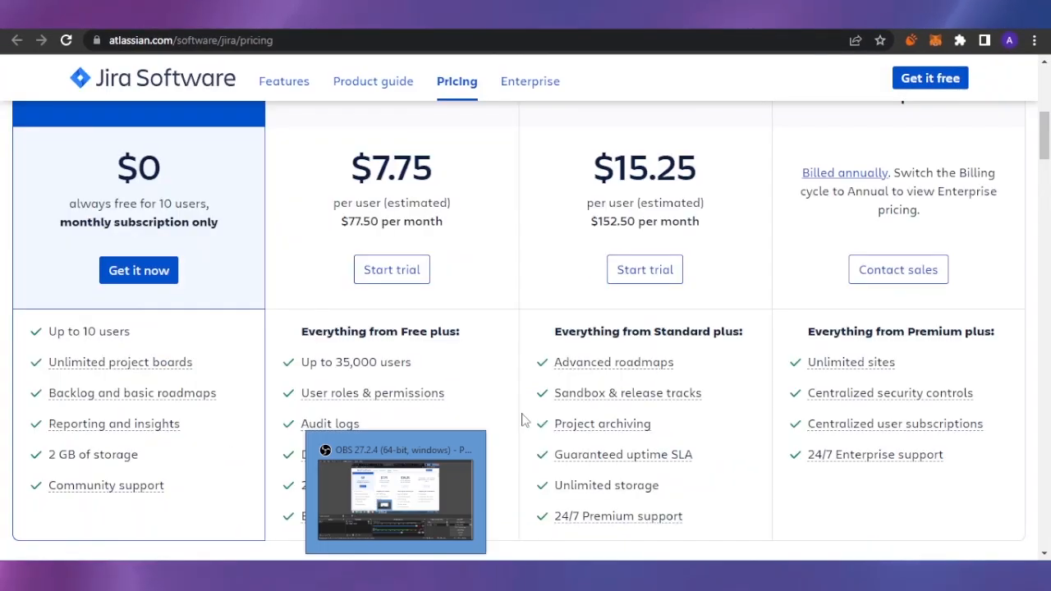
Compare the prices and features of the Free, Standard, Premium and Enterprise plans on the Jira Software pricing page.
drag(1049, 145, 1048, 144)
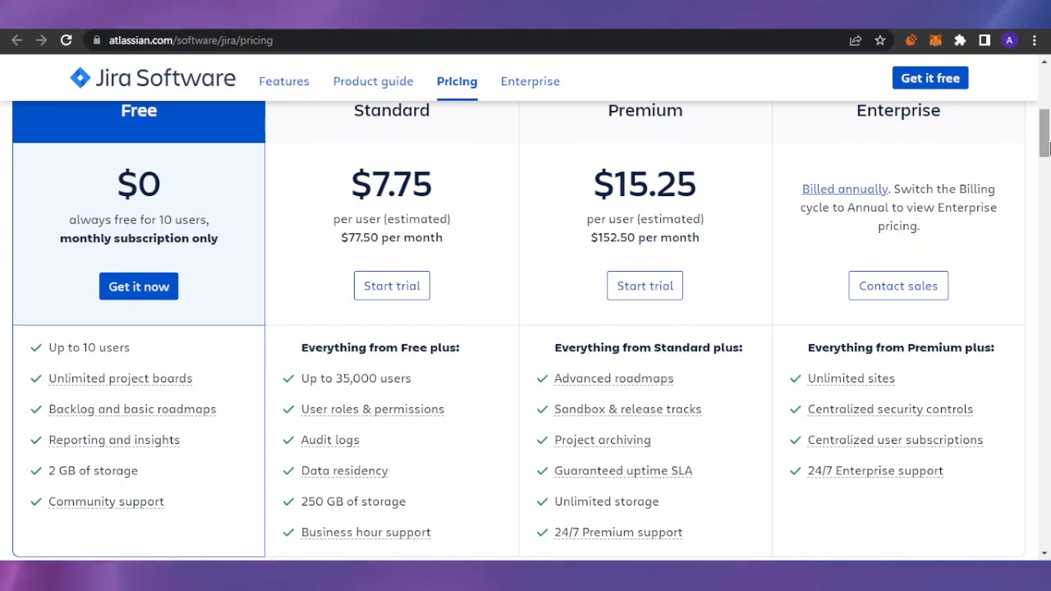
drag(1046, 142, 1047, 147)
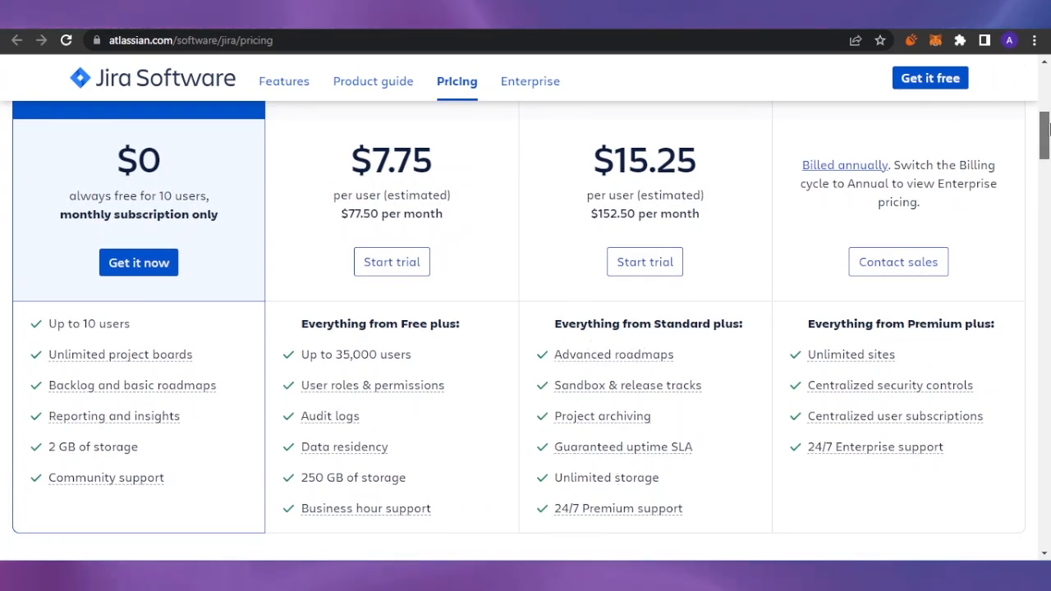
mouse_move(1046, 123)
mouse_down()
mouse_move(1046, 105)
mouse_move(1048, 132)
mouse_move(1048, 119)
mouse_up()
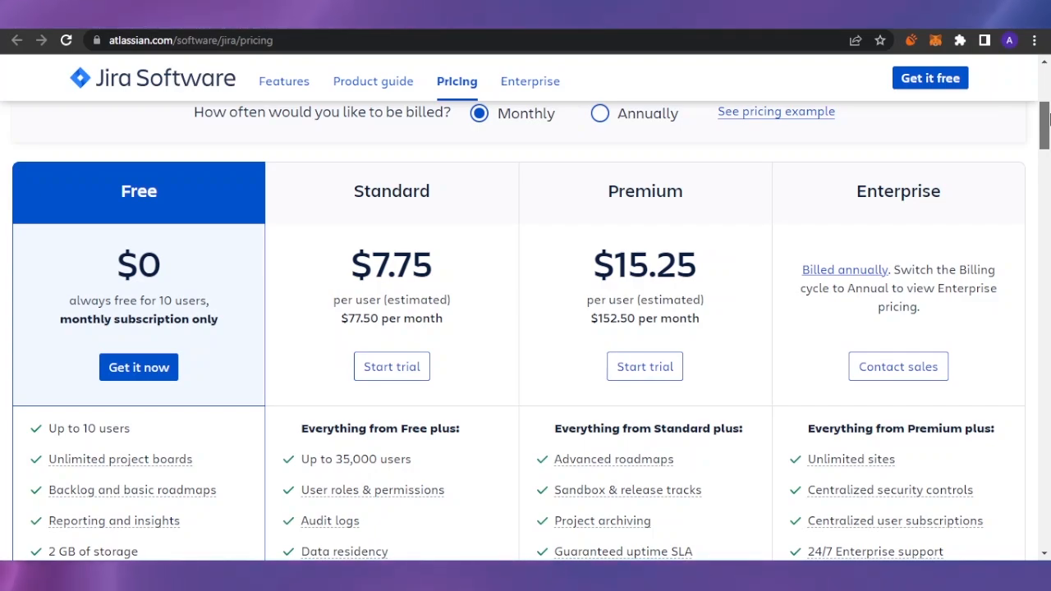
drag(1049, 119, 1048, 129)
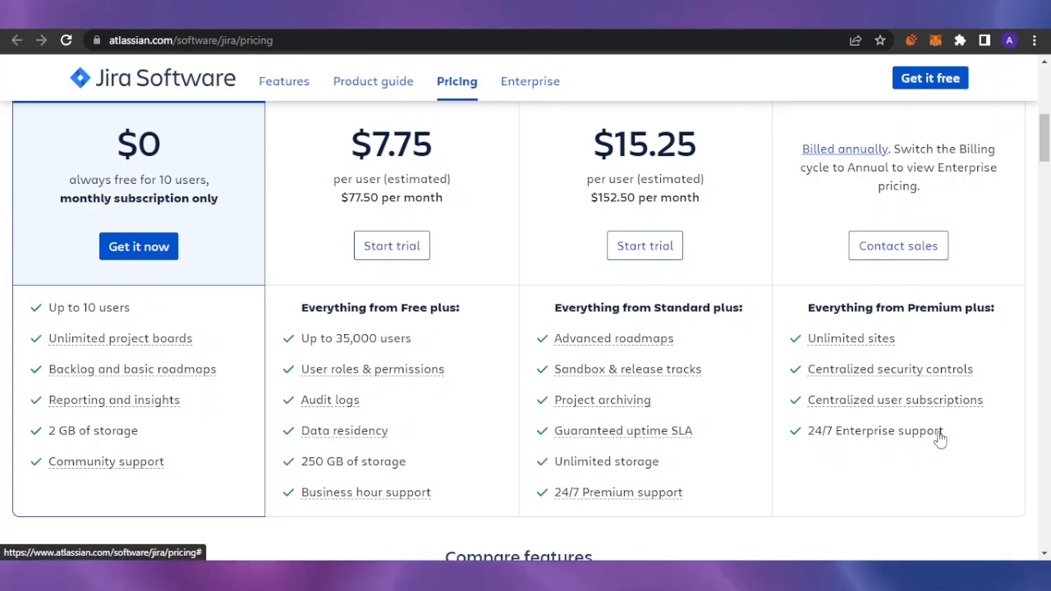
drag(1044, 145, 1048, 85)
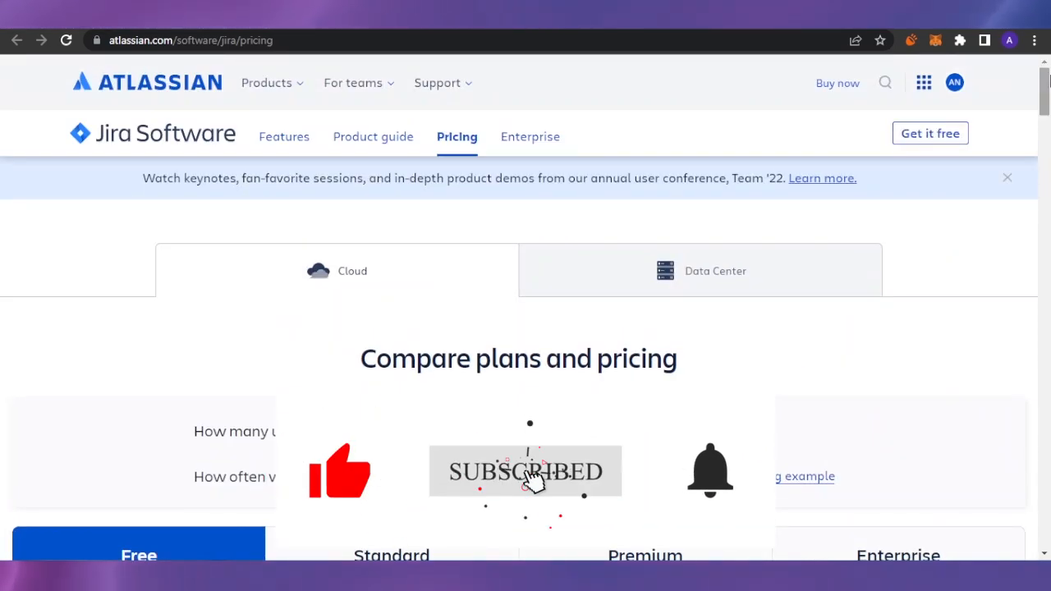